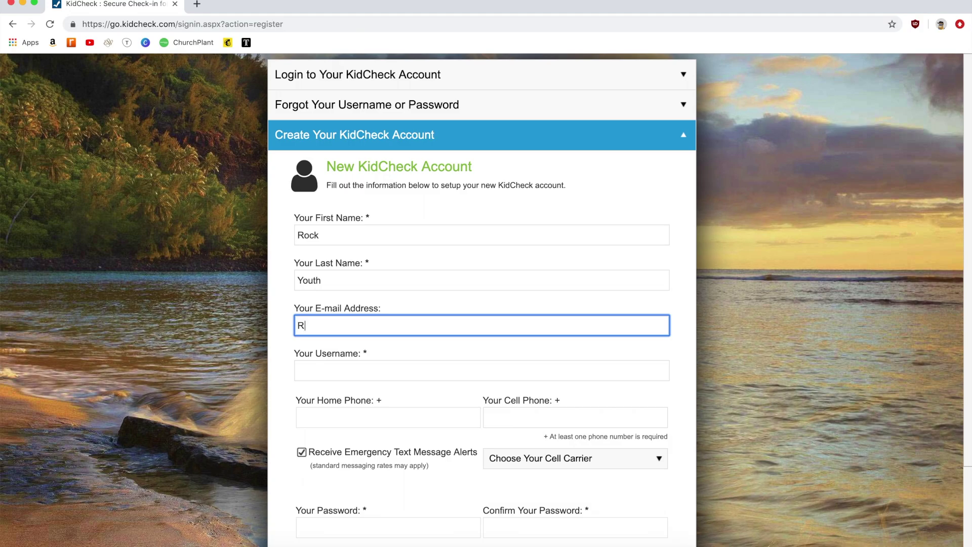
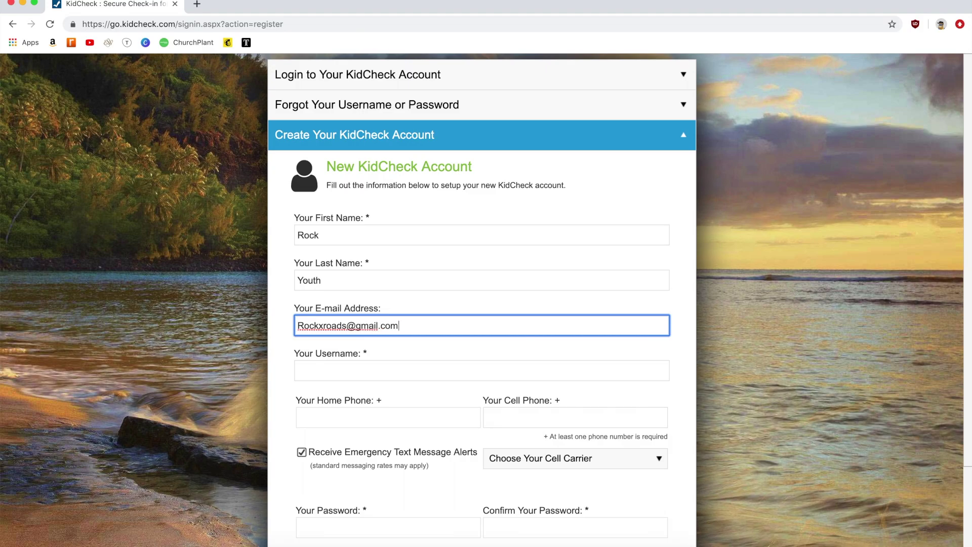
Step: Enter the account holder's e-mail address and replace the prefilled username with a new one
key("Tab")
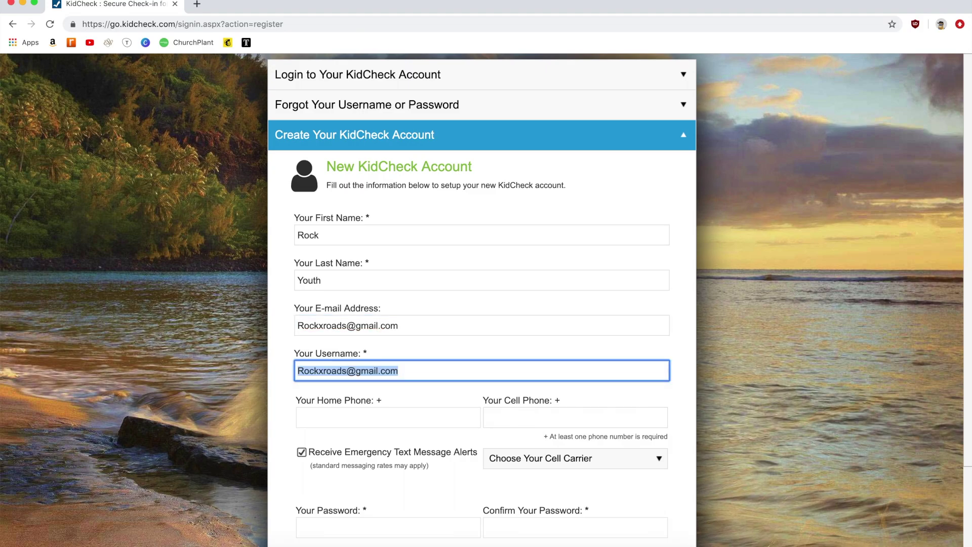
type("Crossroads")
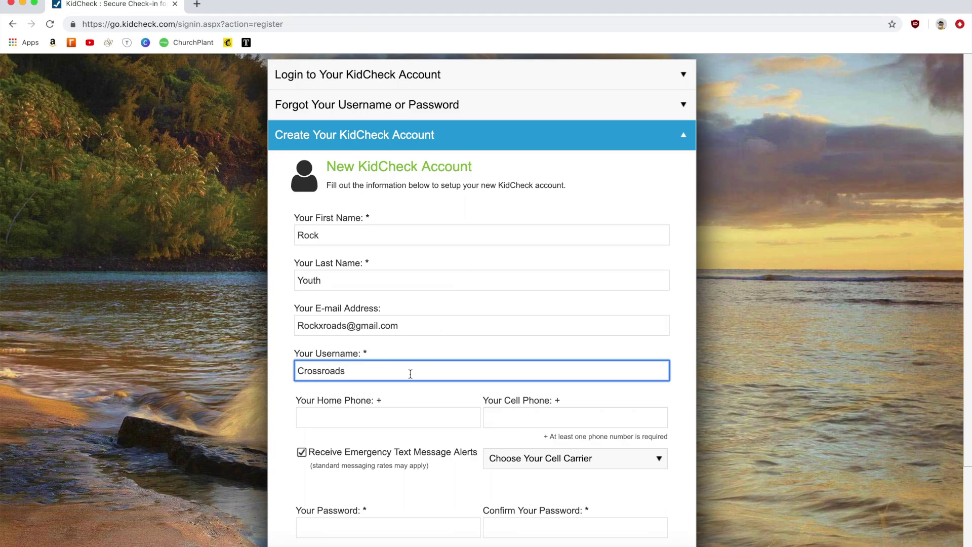
type("2019")
Step: Enter the cell phone number and choose Verizon as the cell carrier
left_click(574, 417)
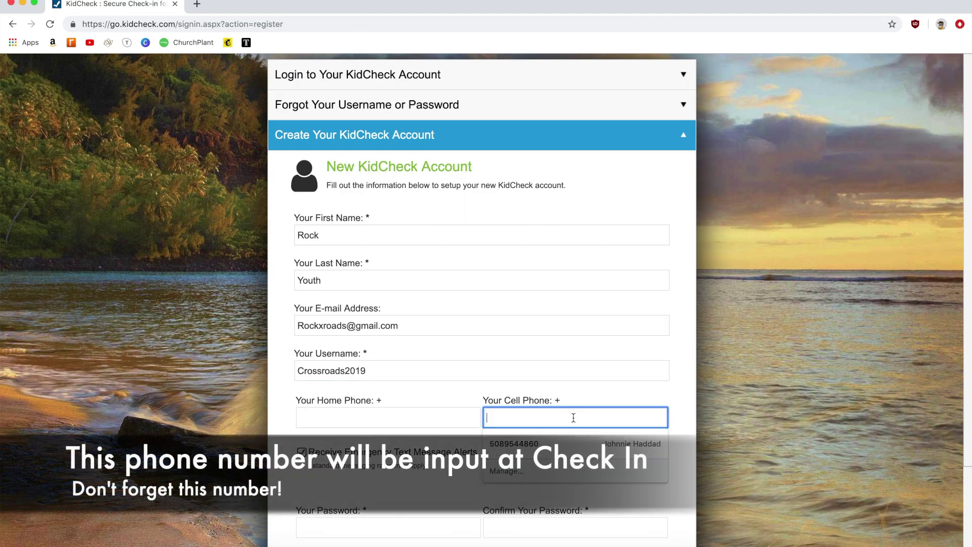
scroll(658, 362, "down", 5)
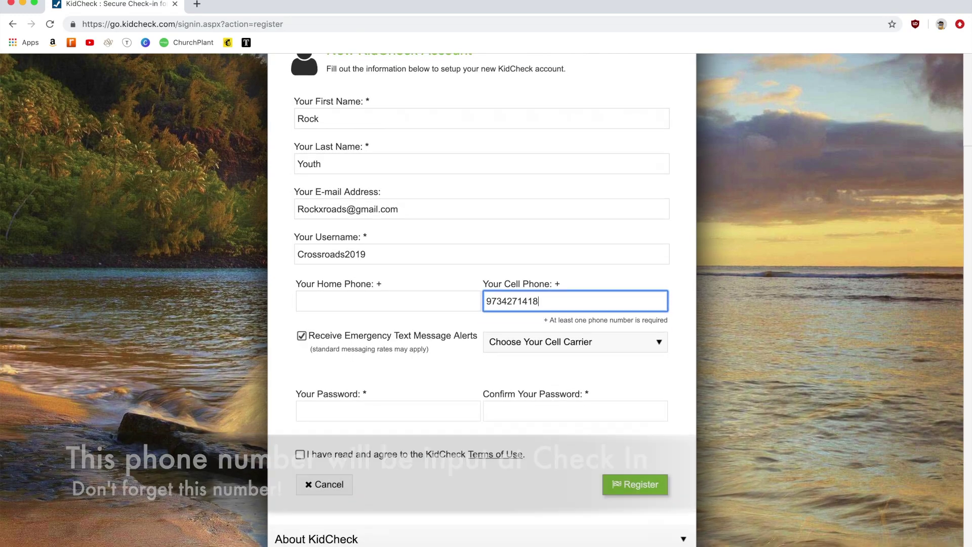
left_click(654, 344)
left_click(655, 345)
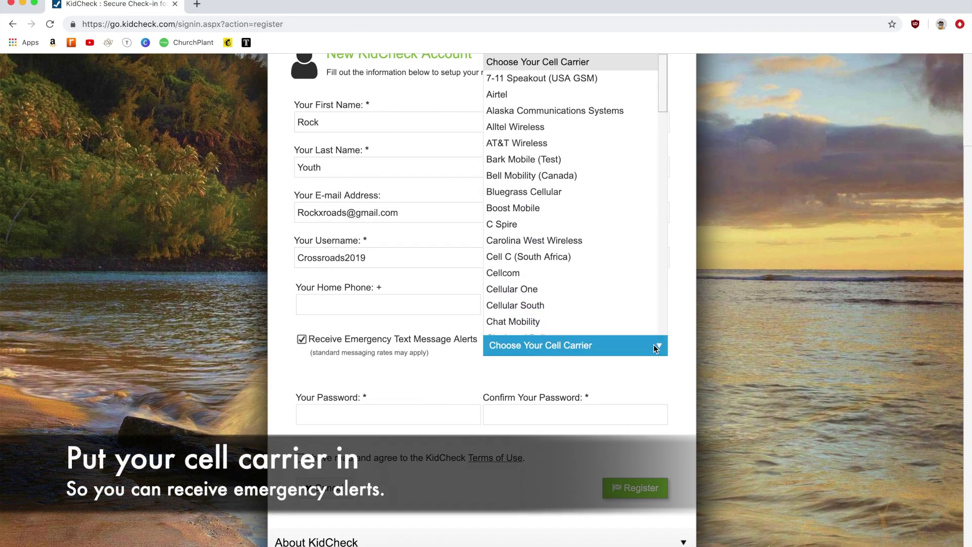
scroll(600, 294, "down", 5)
scroll(600, 296, "down", 6)
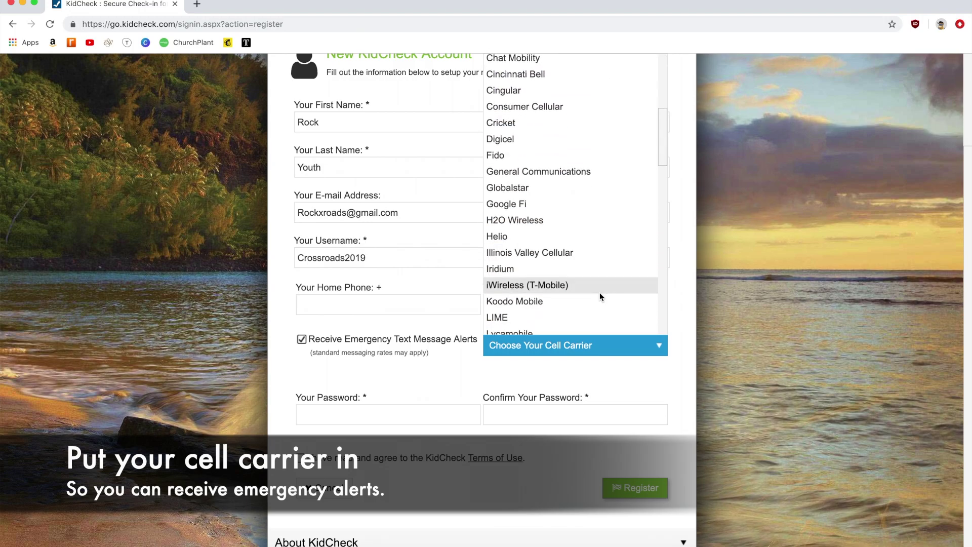
scroll(600, 296, "down", 6)
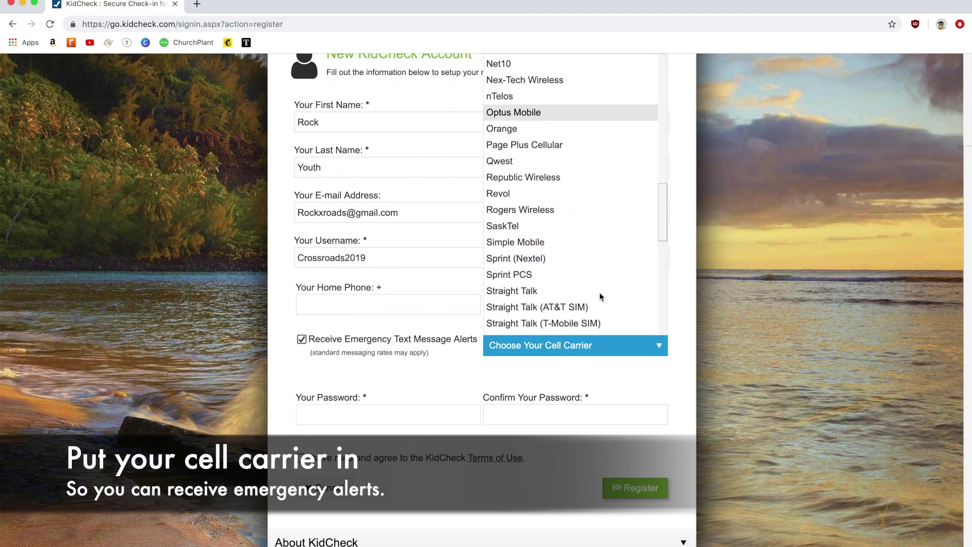
scroll(600, 293, "down", 5)
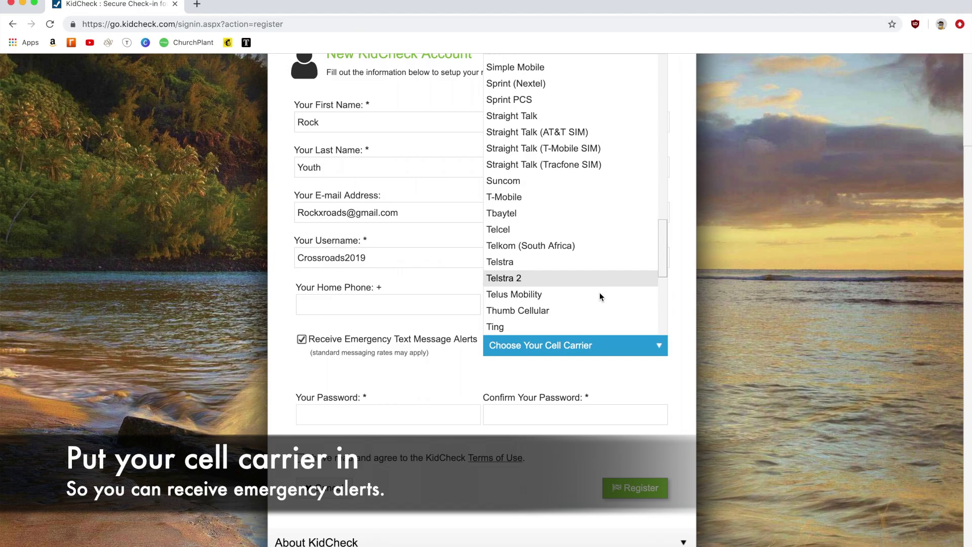
left_click(578, 282)
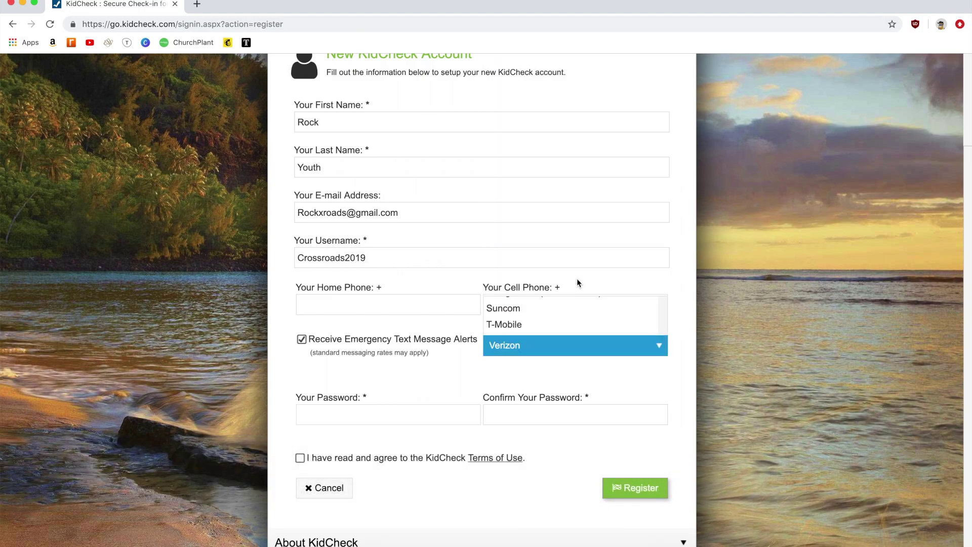
Step: Set and confirm the account password, accept the Terms of Use, and register
left_click(419, 422)
type("••••••••")
left_click(575, 415)
type("••••••••")
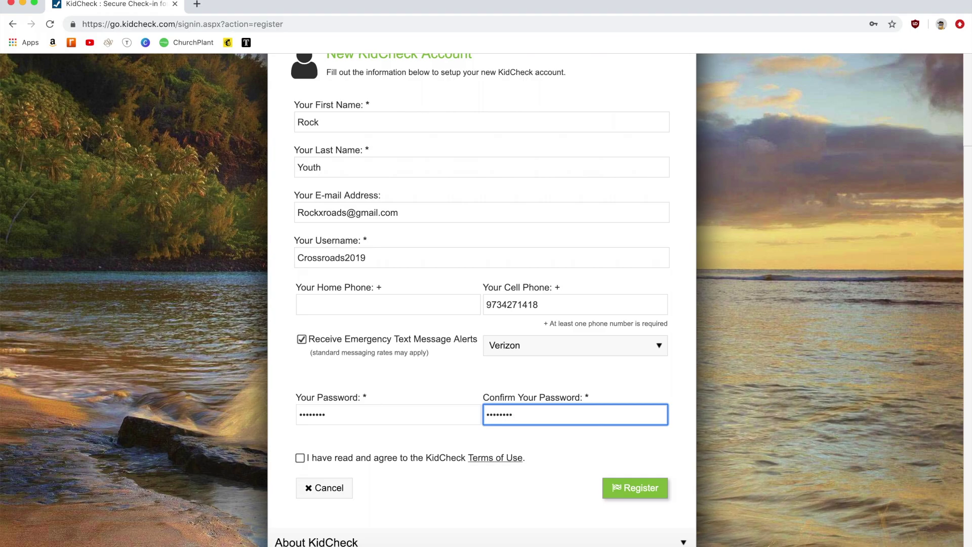
left_click(300, 458)
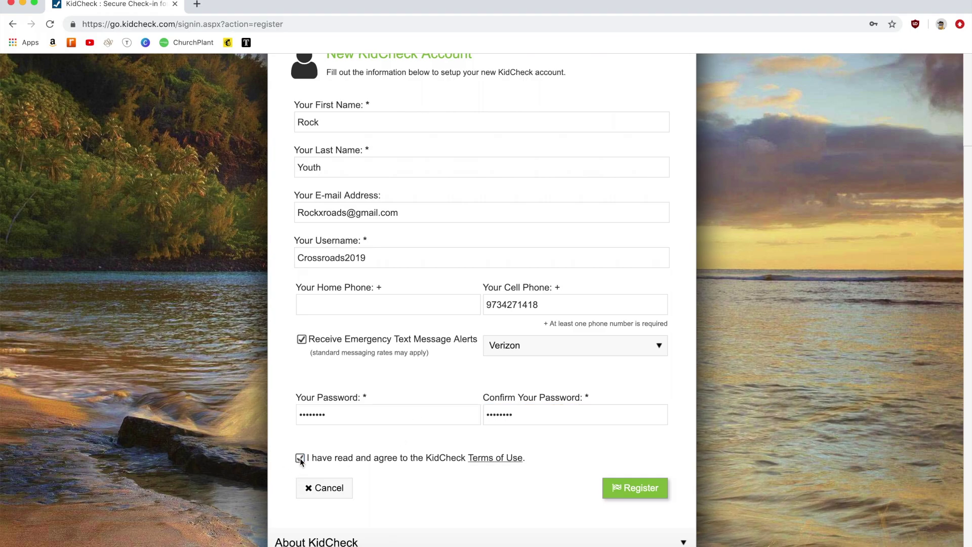
left_click(638, 486)
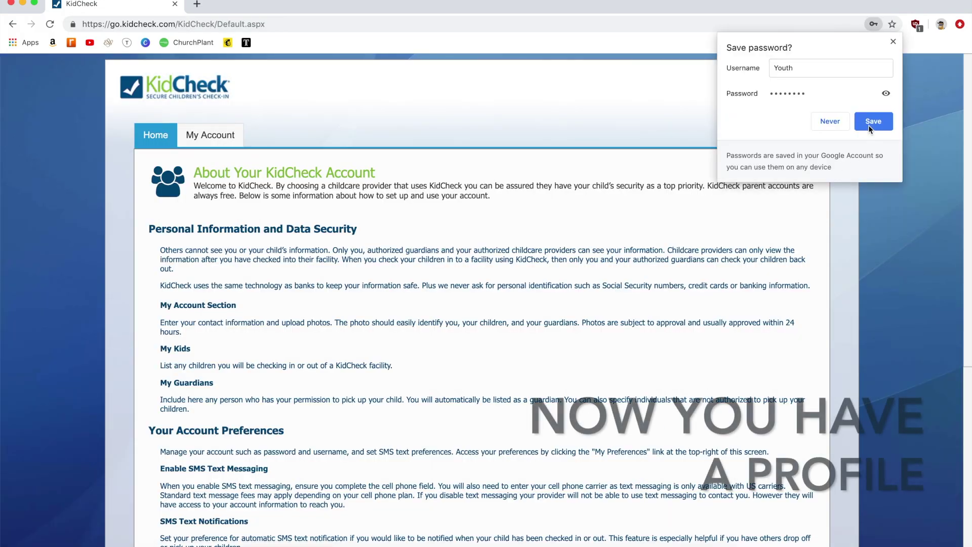
Step: Decline Chrome's offer to save the password, then scroll through the account home page
left_click(827, 124)
scroll(586, 266, "down", 6)
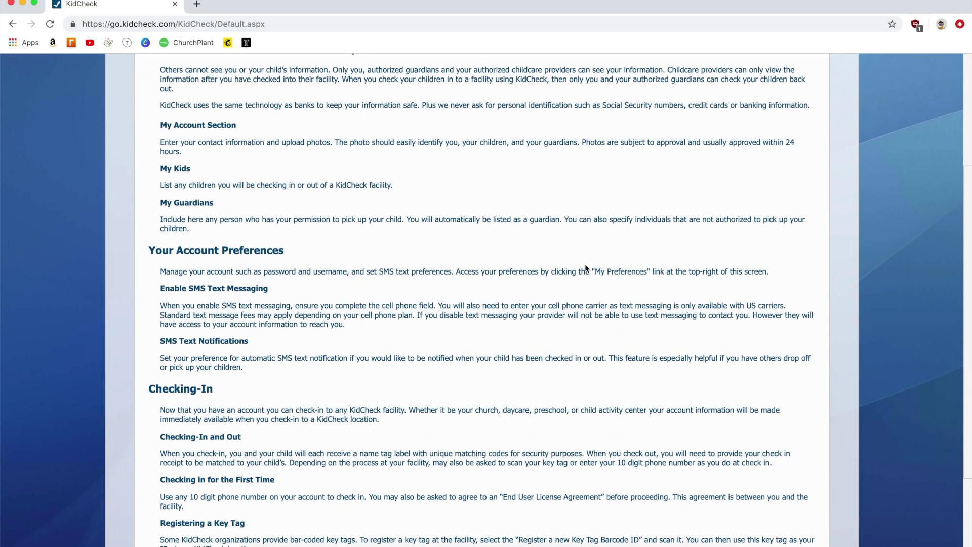
scroll(586, 268, "down", 1)
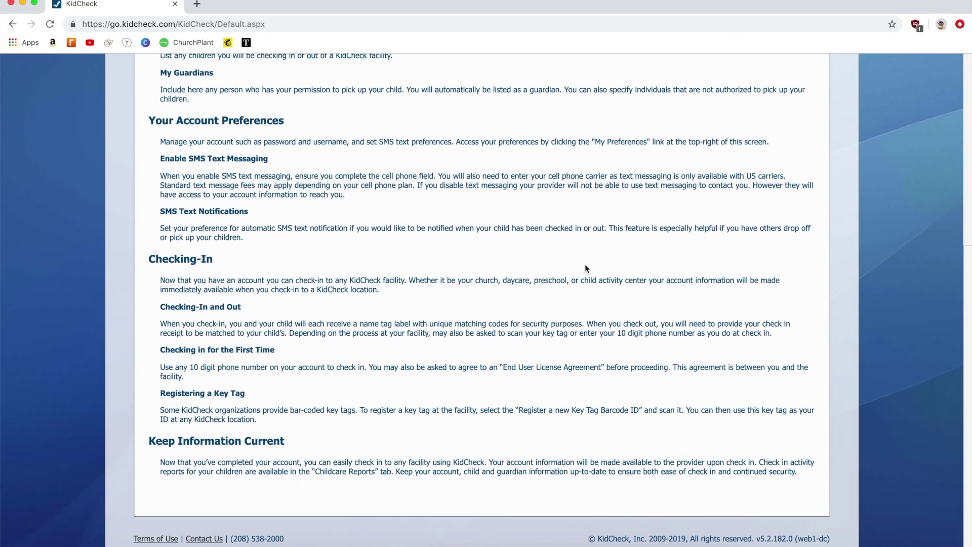
scroll(586, 268, "up", 7)
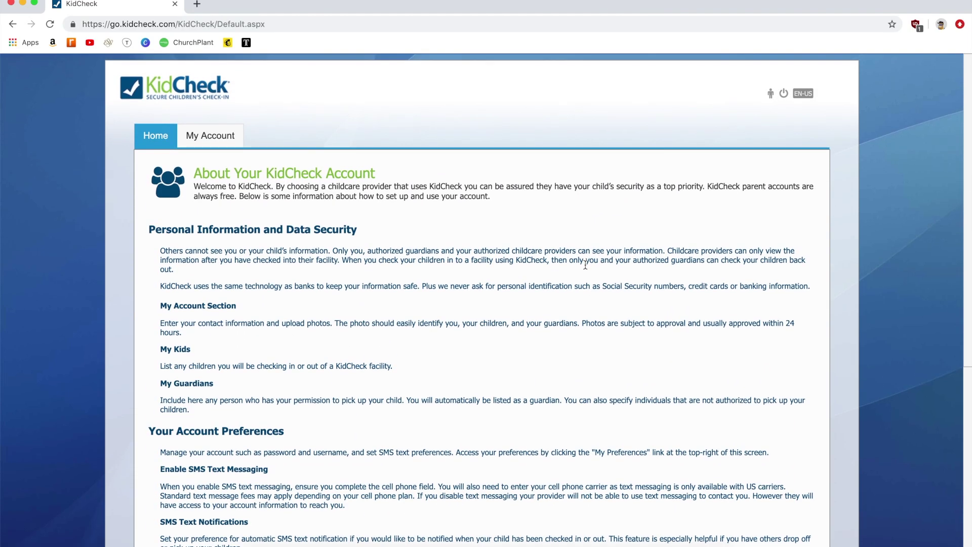
Step: On the My Account profile, type the account holder's birthday into the Your Birthday field
left_click(236, 142)
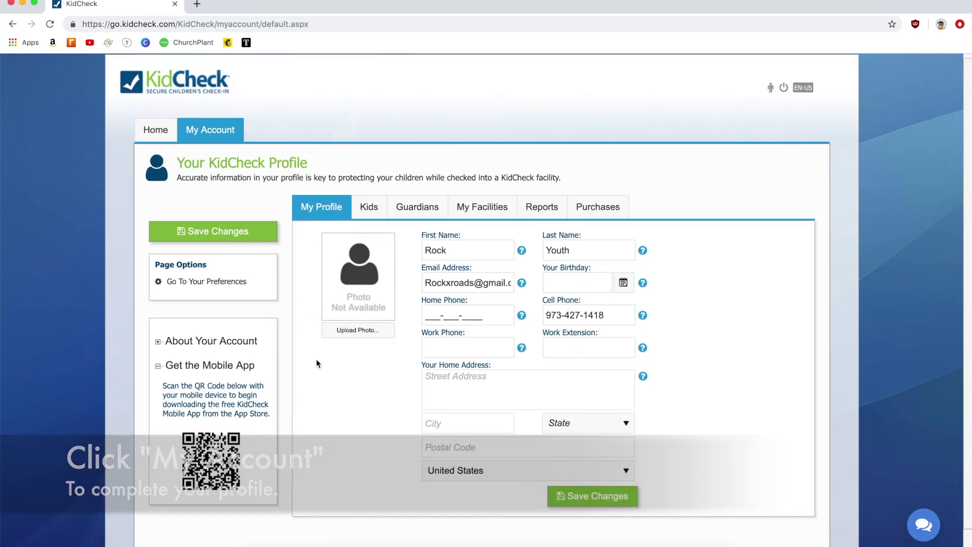
scroll(317, 359, "down", 2)
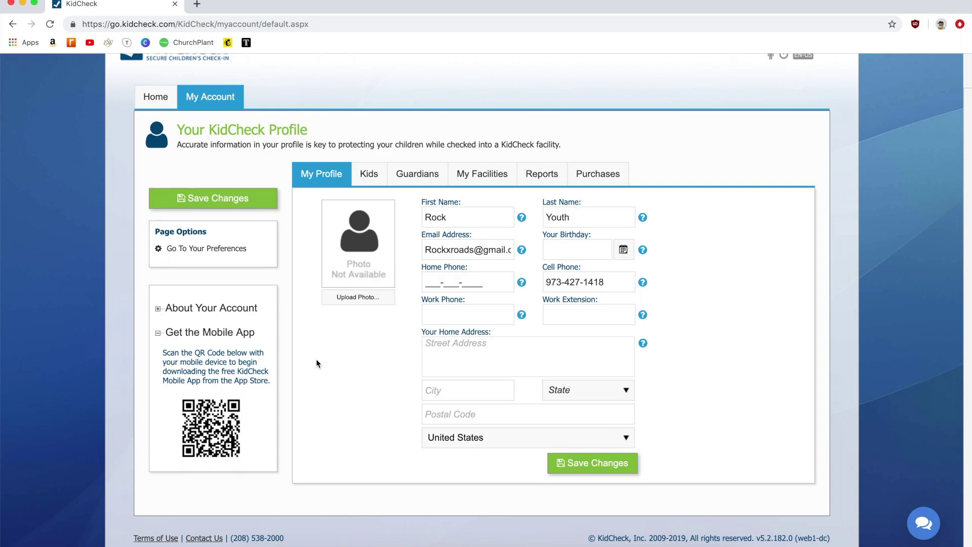
left_click(624, 254)
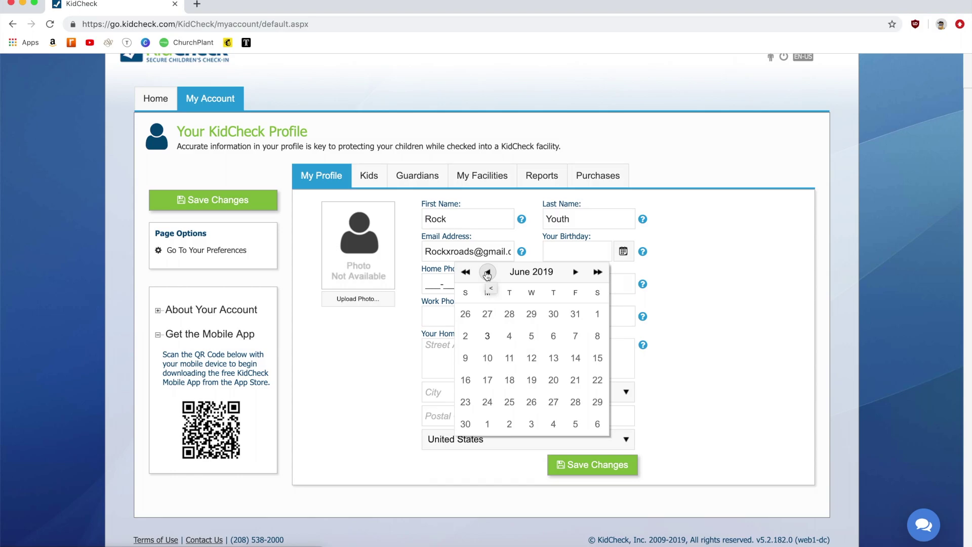
left_click(466, 274)
left_click(466, 273)
left_click(466, 274)
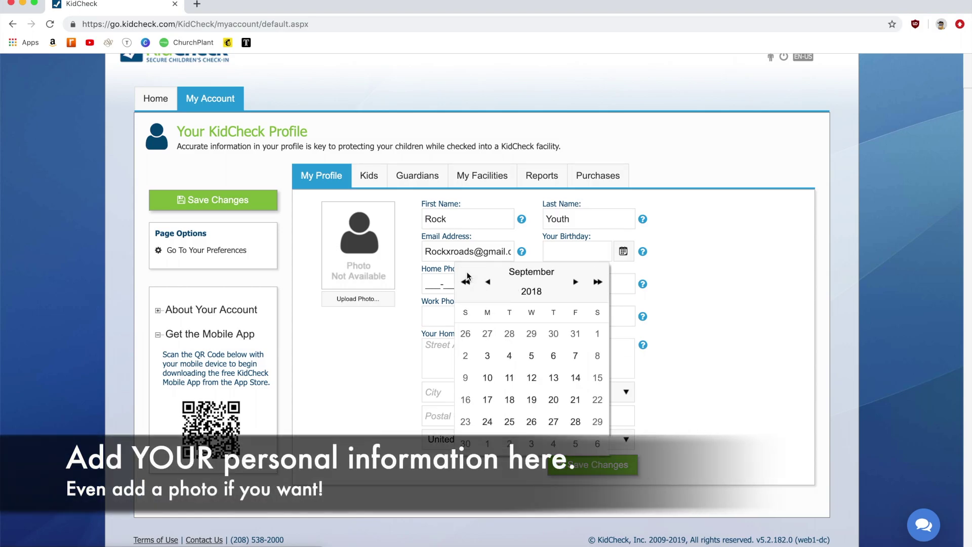
left_click(466, 274)
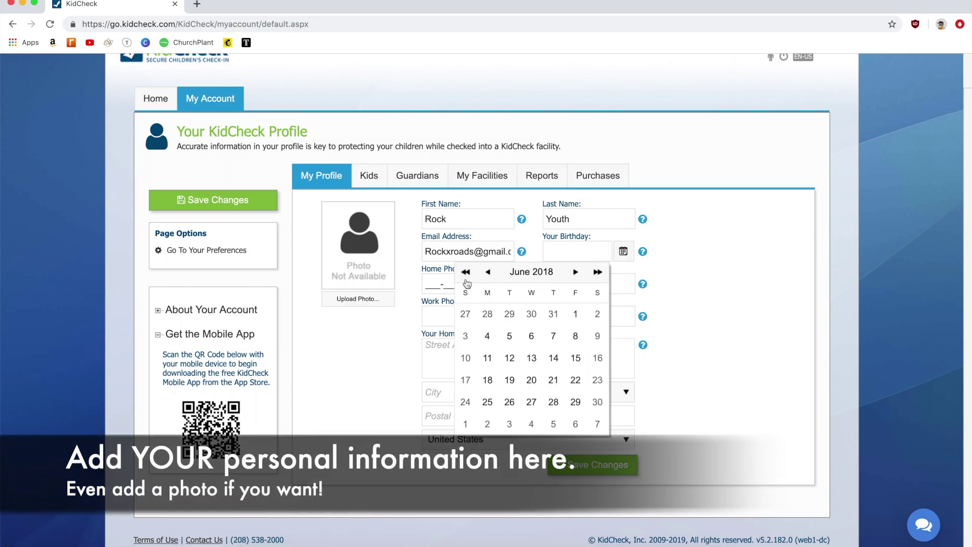
left_click(466, 273)
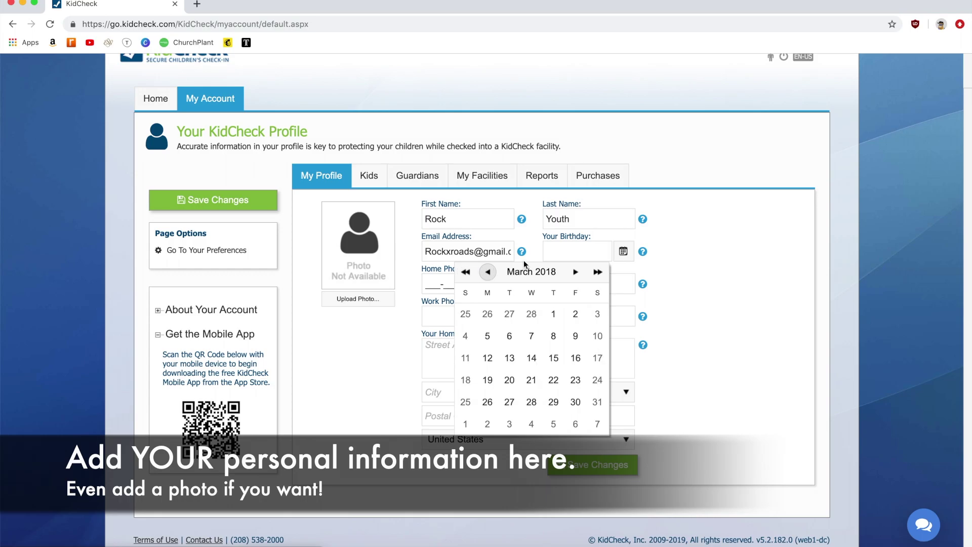
left_click(568, 252)
type("06")
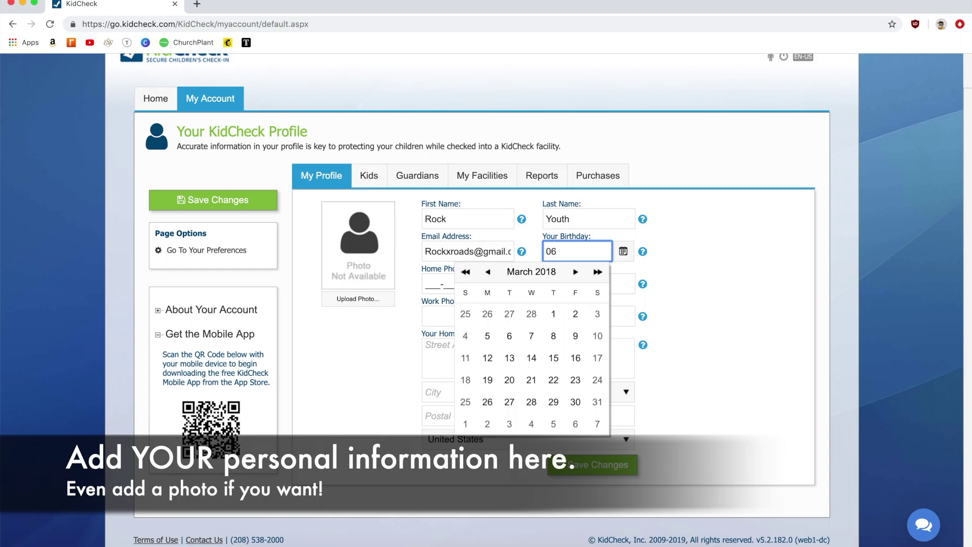
type("/08")
type("/1989")
left_click(691, 276)
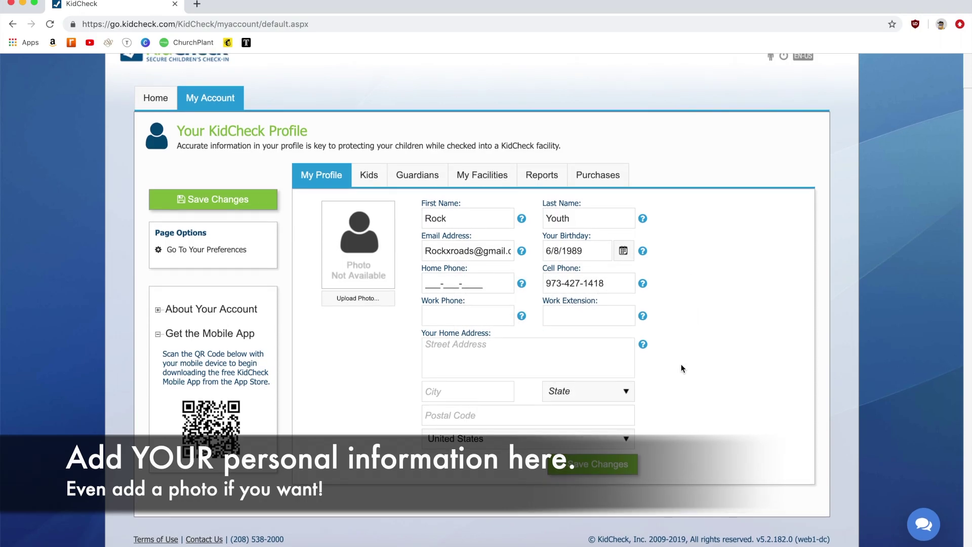
left_click(599, 350)
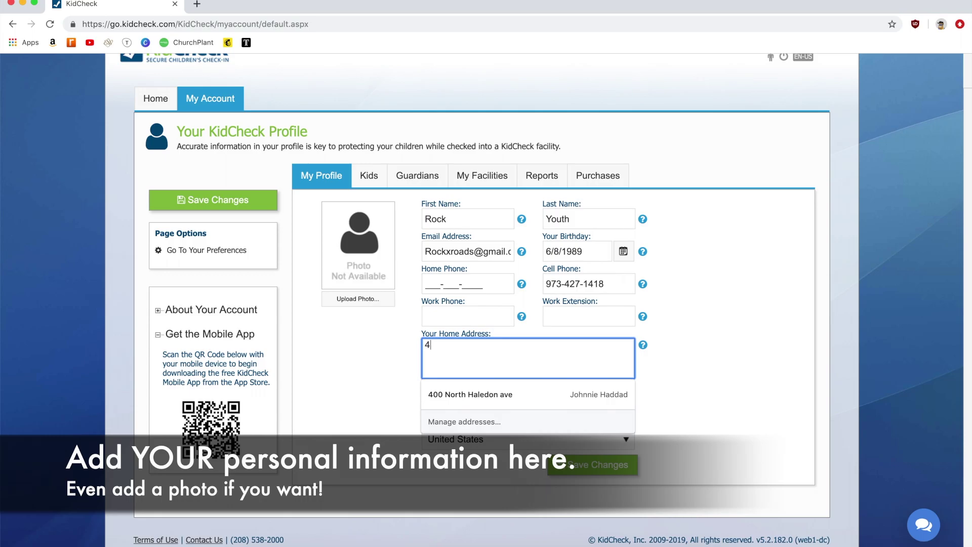
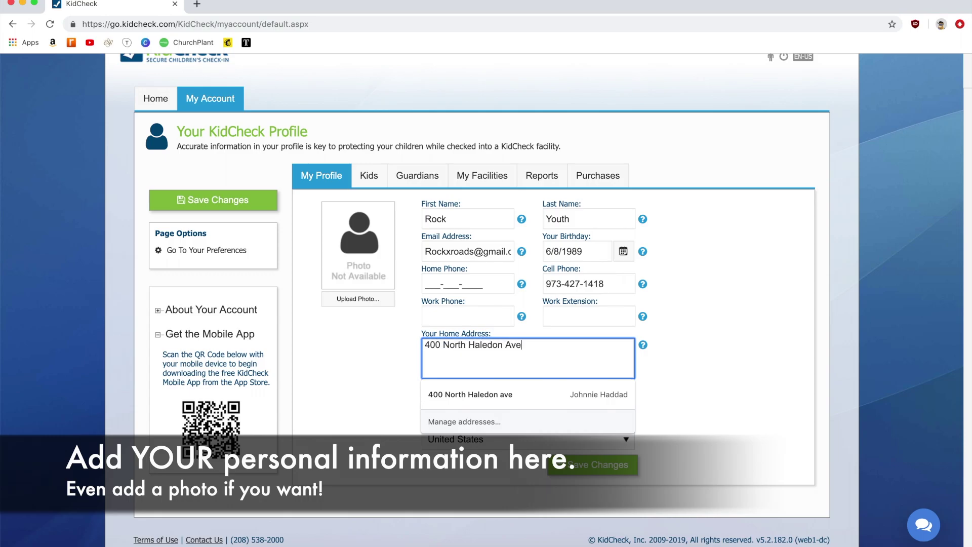
Step: Enter the home street address and city
key("Tab")
type("North Haledon")
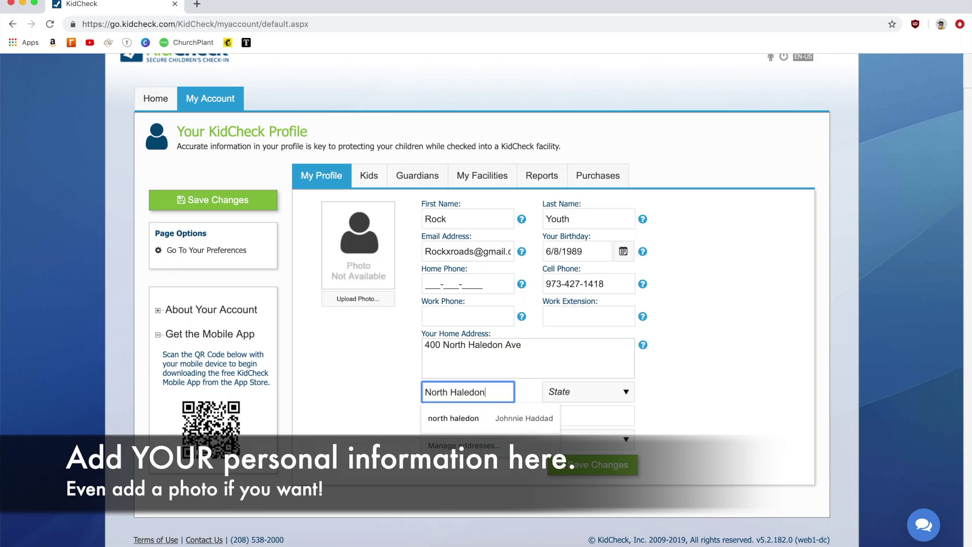
Step: Choose New Jersey as the state, add the postal code, and save the profile
key("Tab")
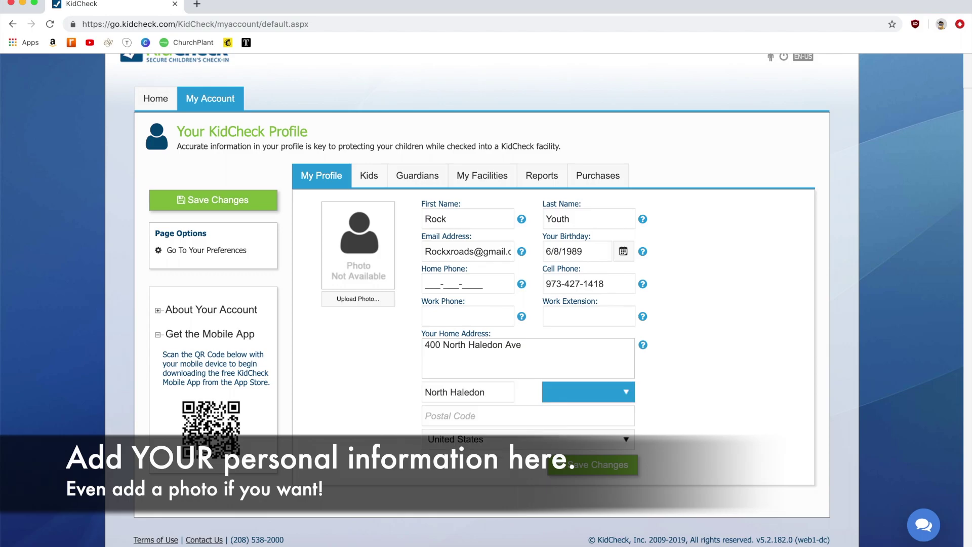
key("n")
key("n")
key("n")
key("n")
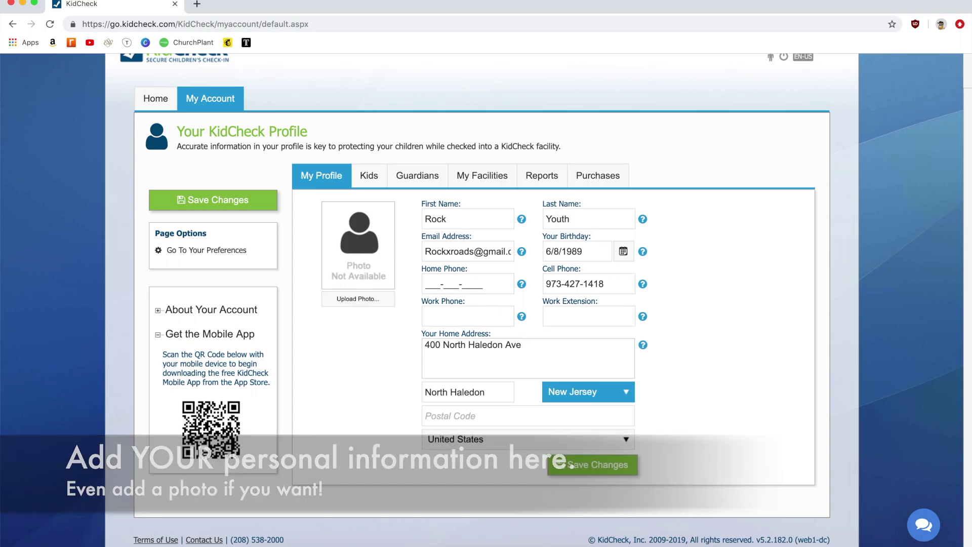
left_click(537, 420)
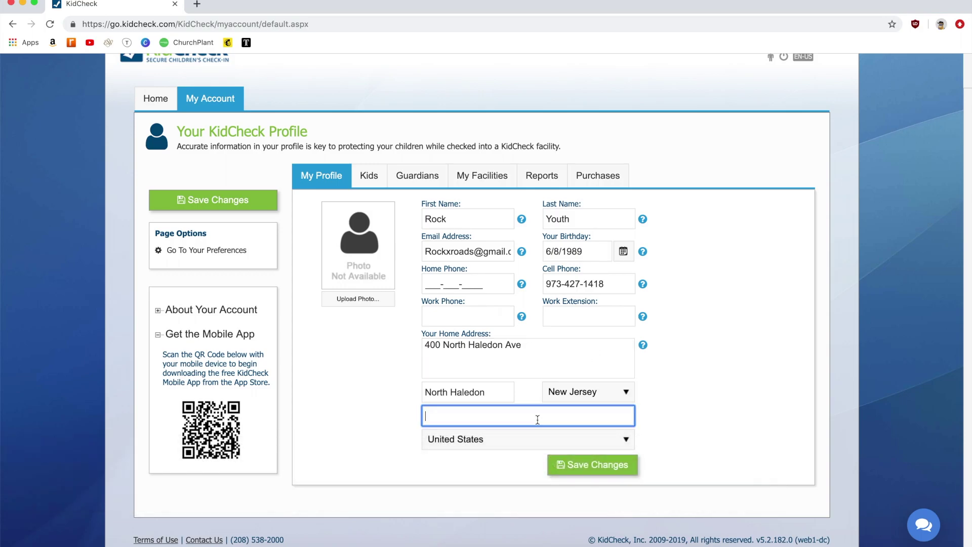
type("07")
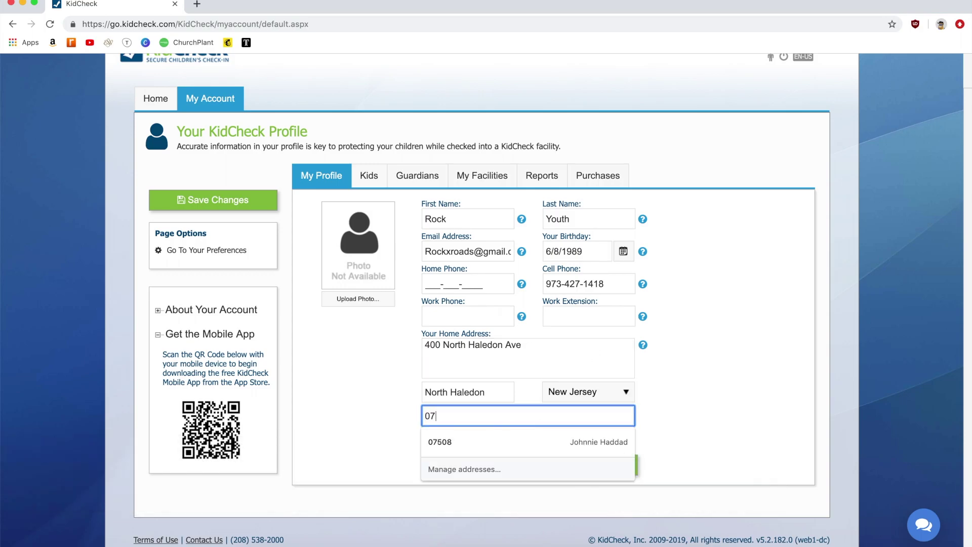
type("508")
left_click(760, 408)
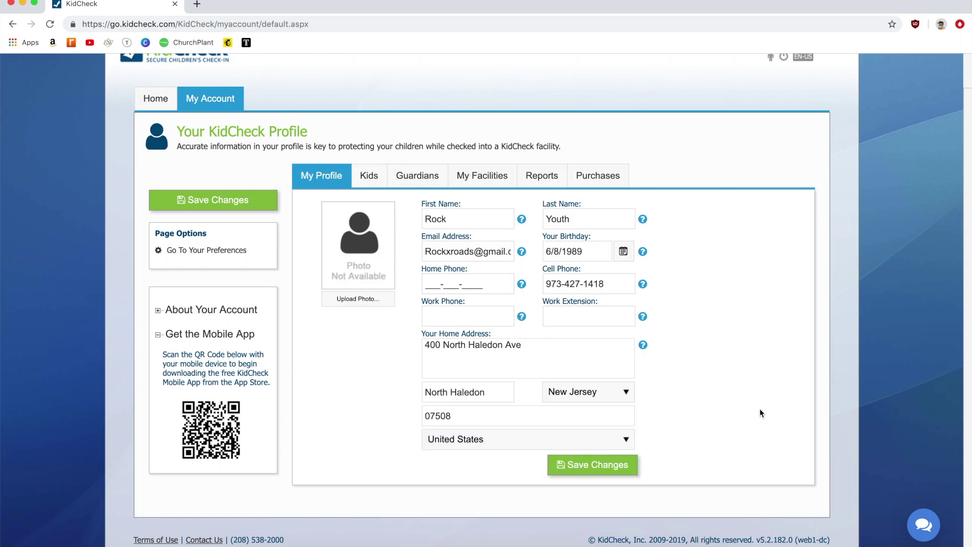
left_click(622, 467)
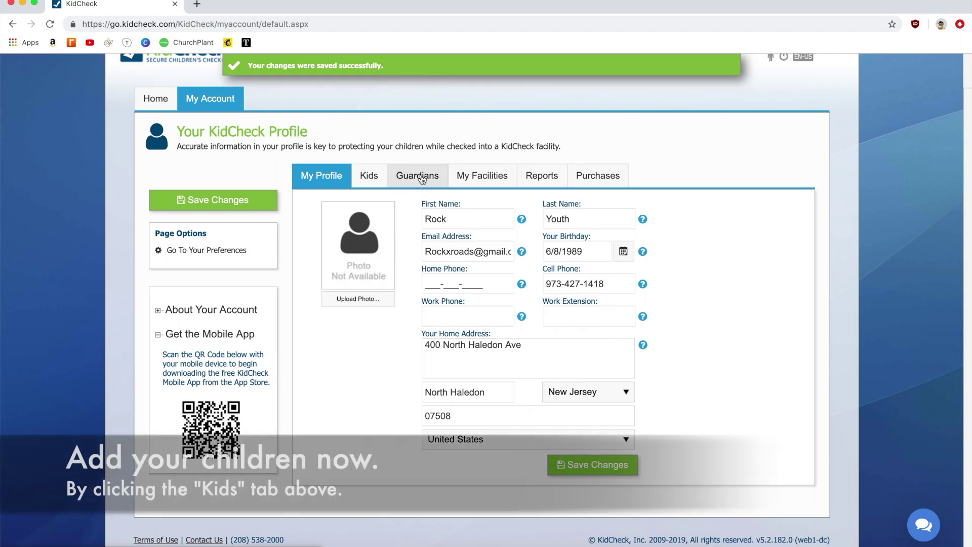
Step: Start a new child from the Kids tab and enter the child's first and last name
left_click(368, 178)
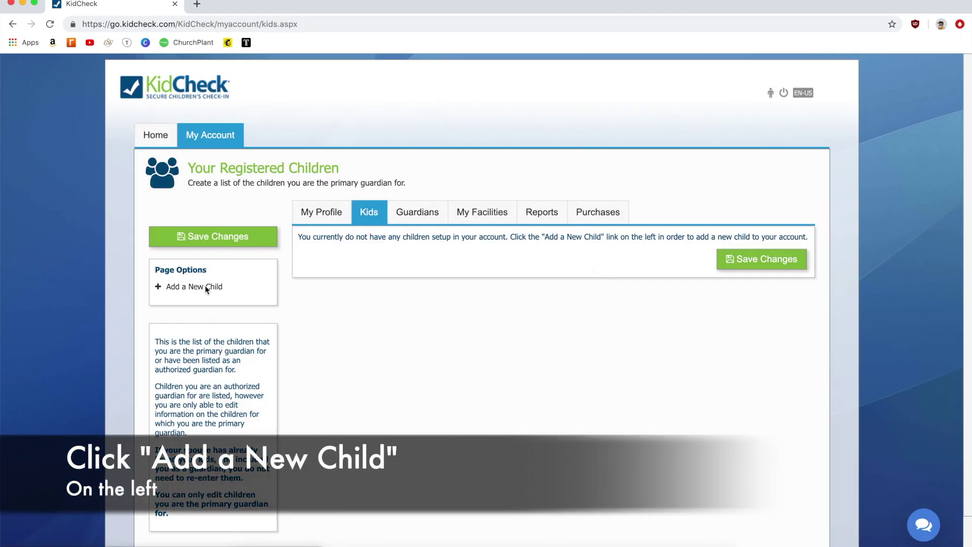
left_click(205, 288)
left_click(388, 216)
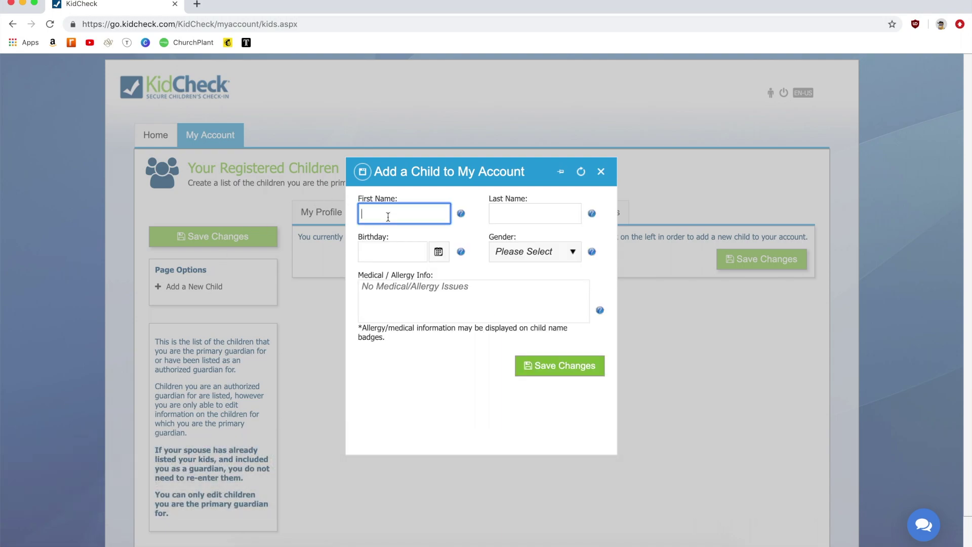
type("Rocky")
key("Tab")
type("Road")
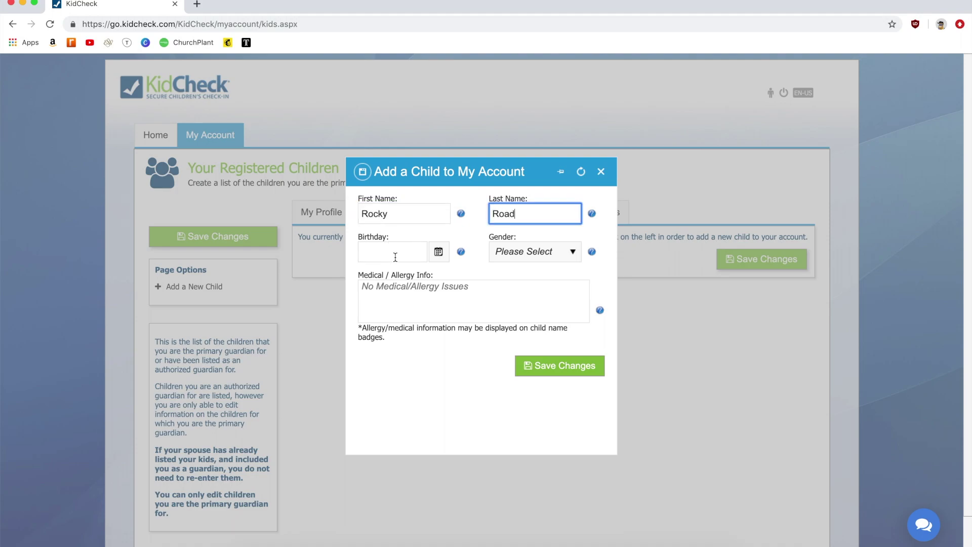
Step: Enter the child's birthday and set the gender to Male
left_click(395, 256)
type("01/01")
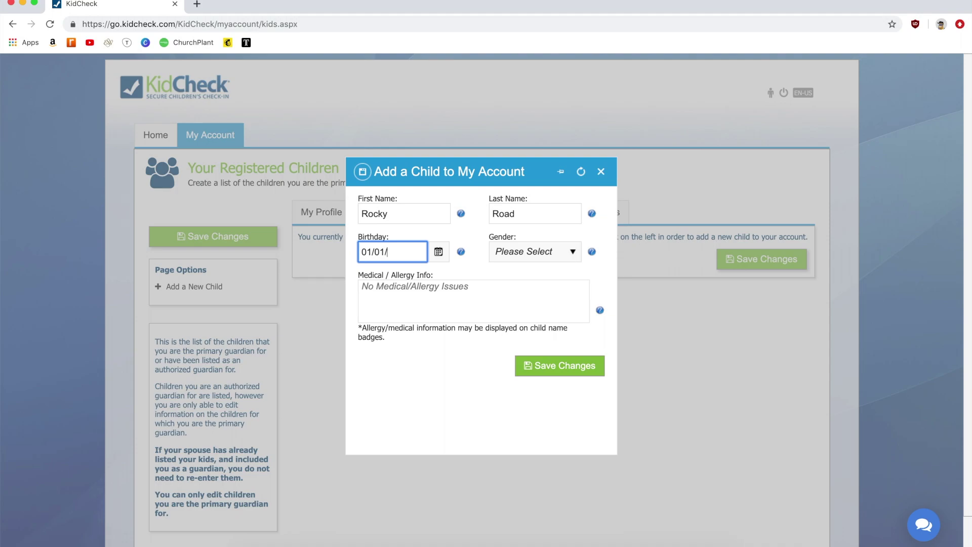
type("/2010")
left_click(566, 254)
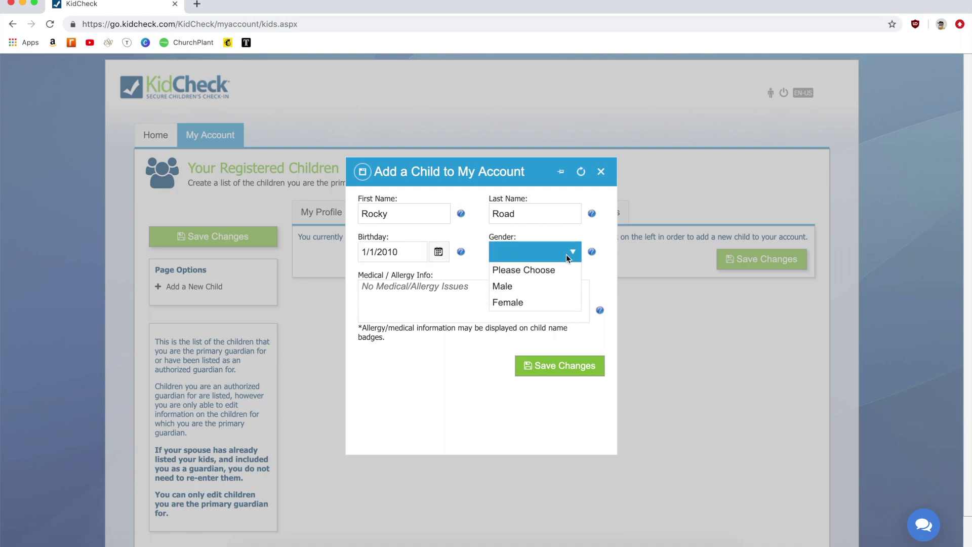
left_click(530, 286)
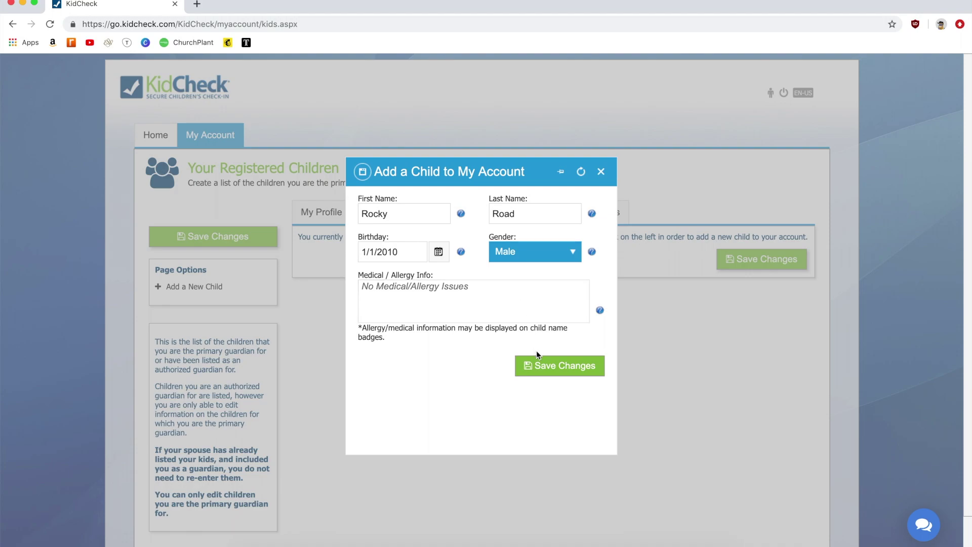
Step: Leave the Medical/Allergy Info field completely empty and save the new child
left_click(521, 300)
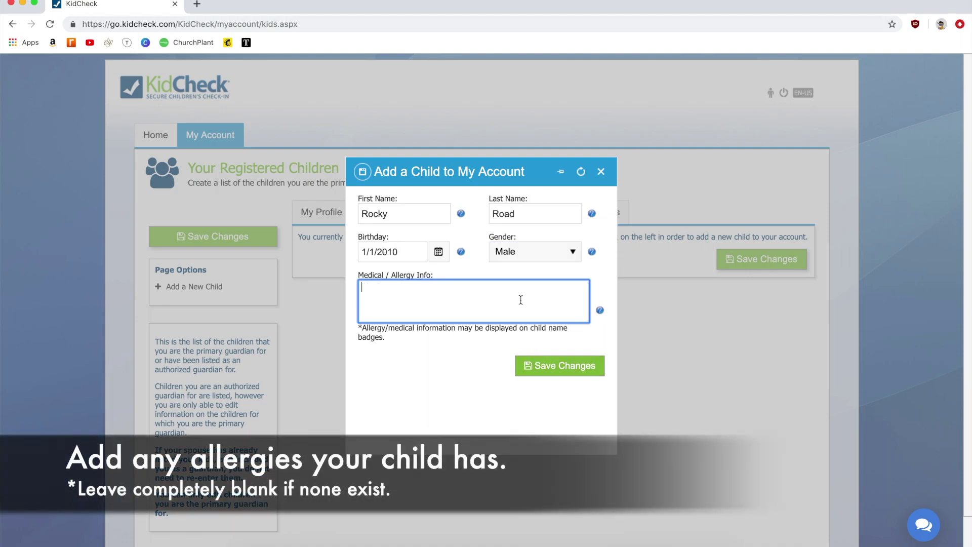
type("If there are no allergies, do not add ANYTHING. If any")
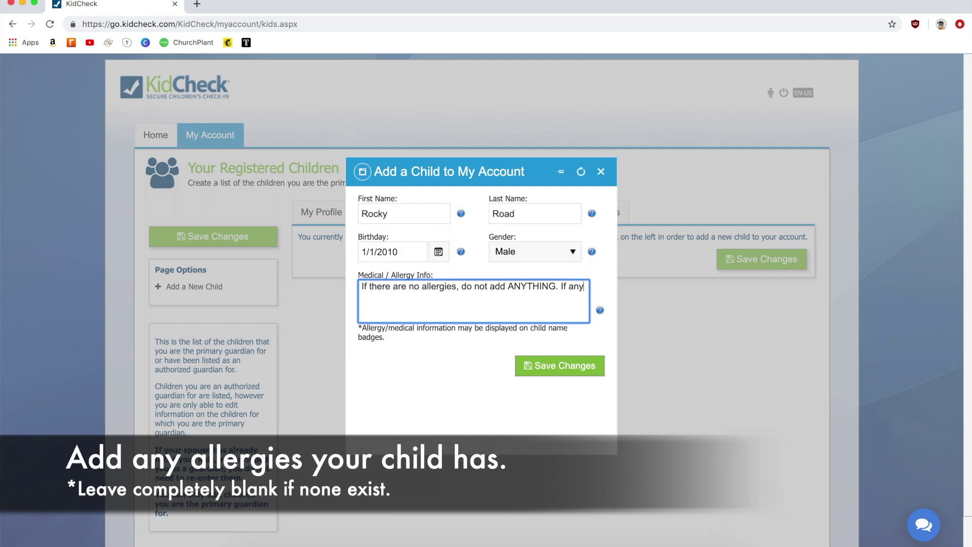
type("thing is added,")
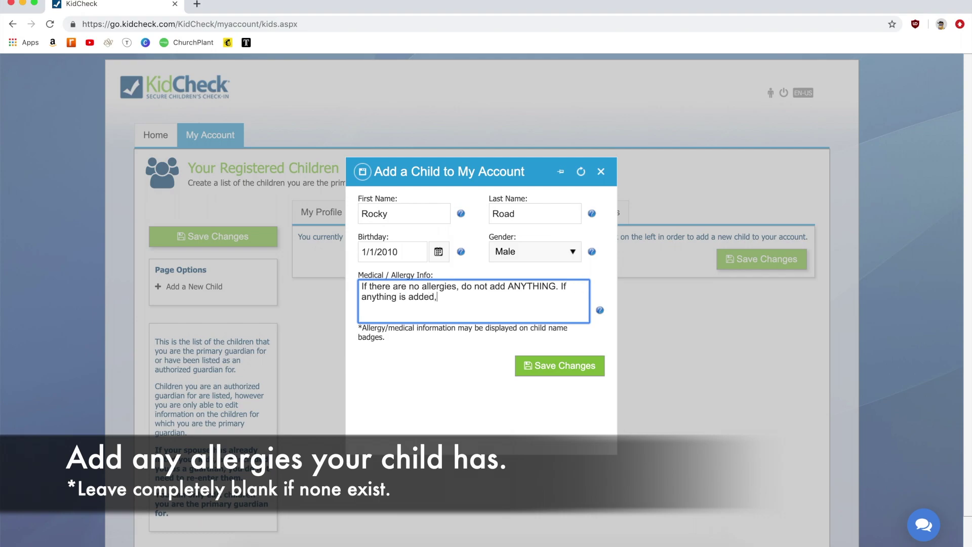
type(" even a \"space\" it will populate as an allergy in ")
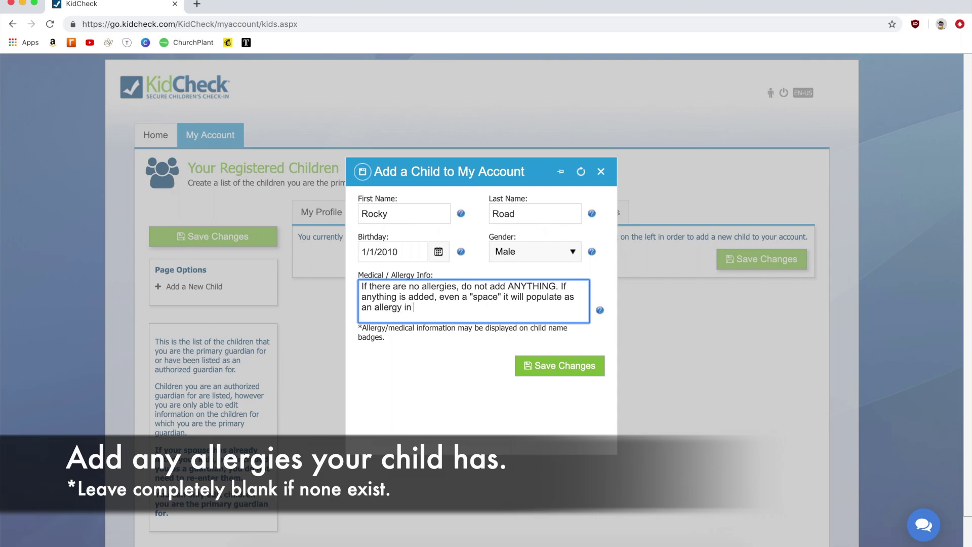
type("their profile.")
key("super+a")
key("BackSpace")
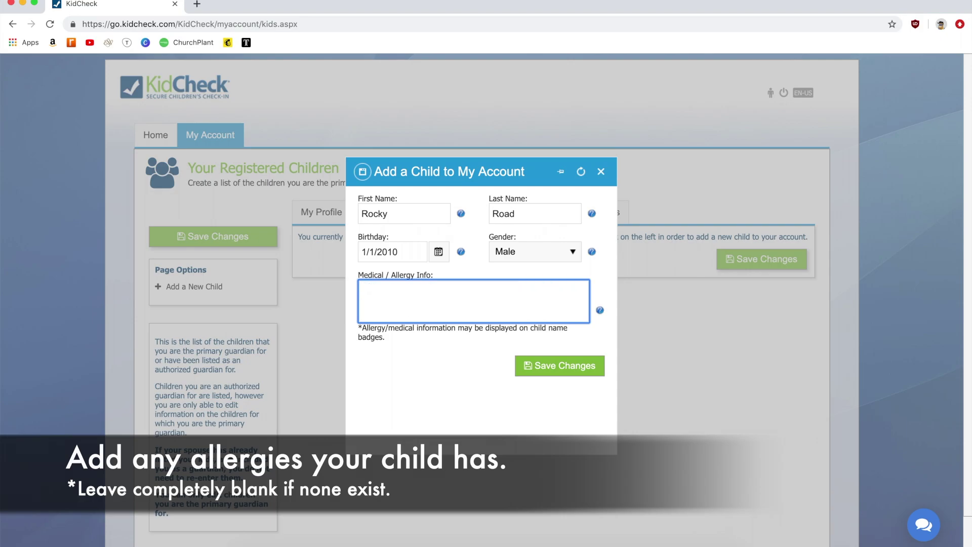
left_click(480, 264)
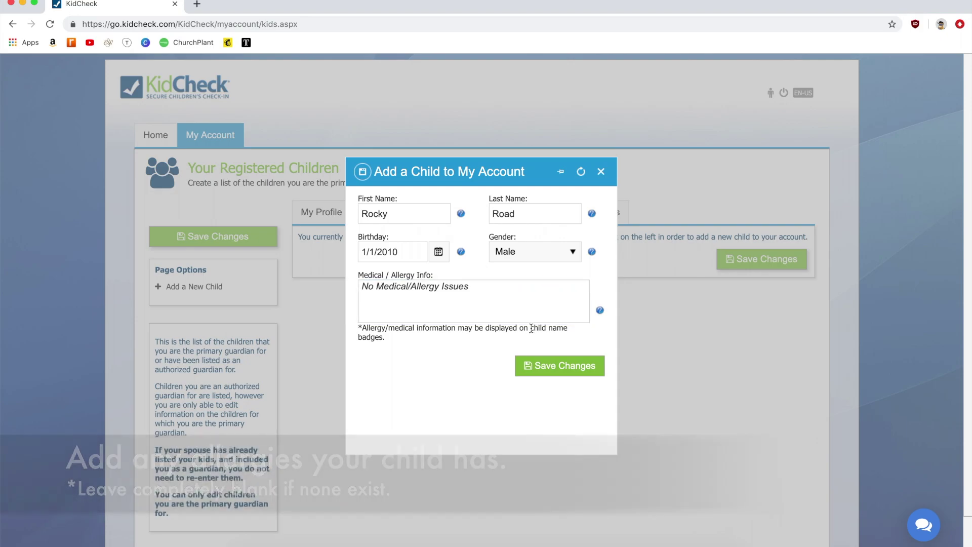
left_click(553, 370)
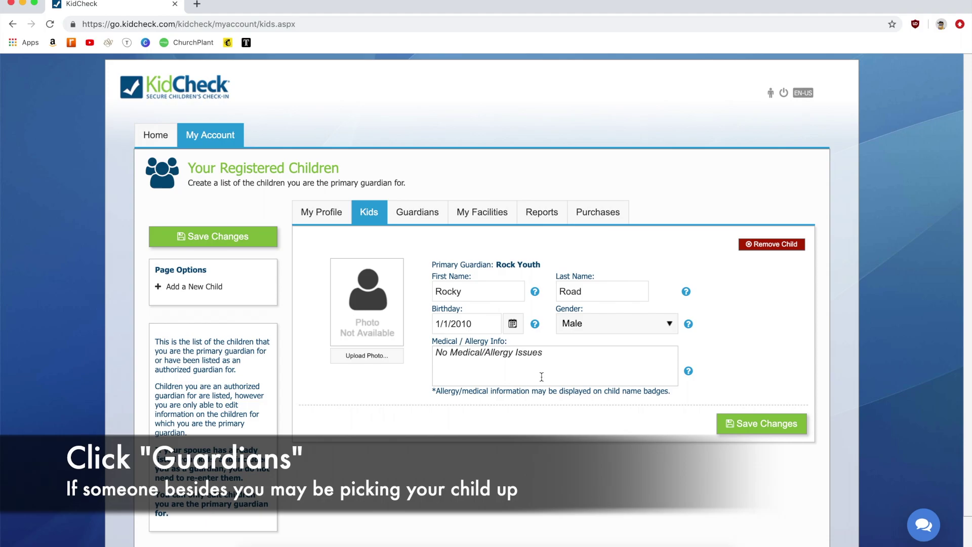
Step: On the Guardians tab, find the existing guardian by phone number, link them, and save
left_click(427, 218)
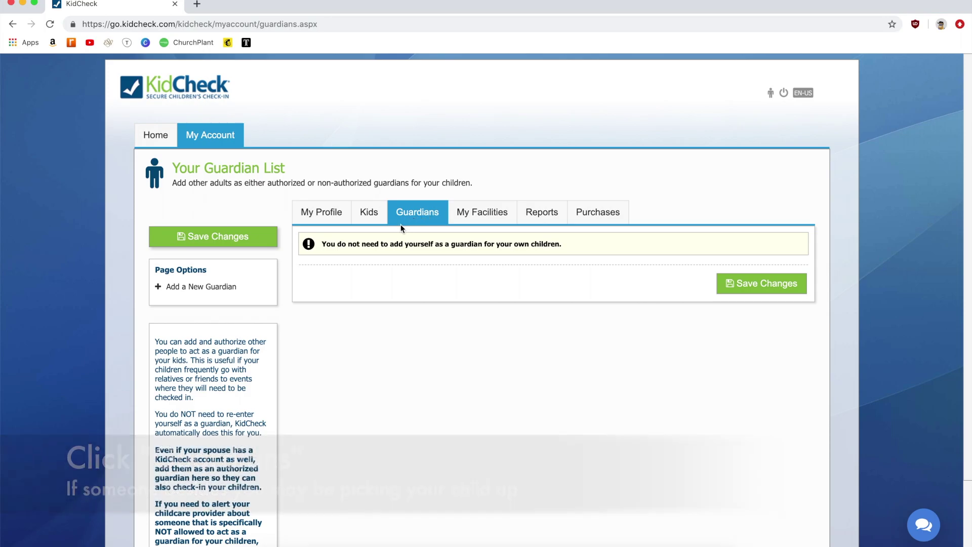
left_click(218, 287)
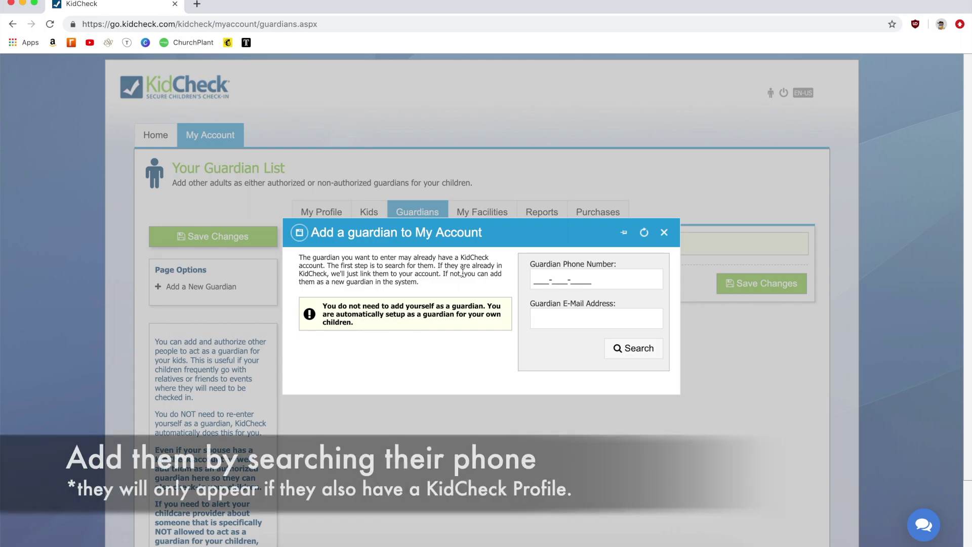
left_click(538, 279)
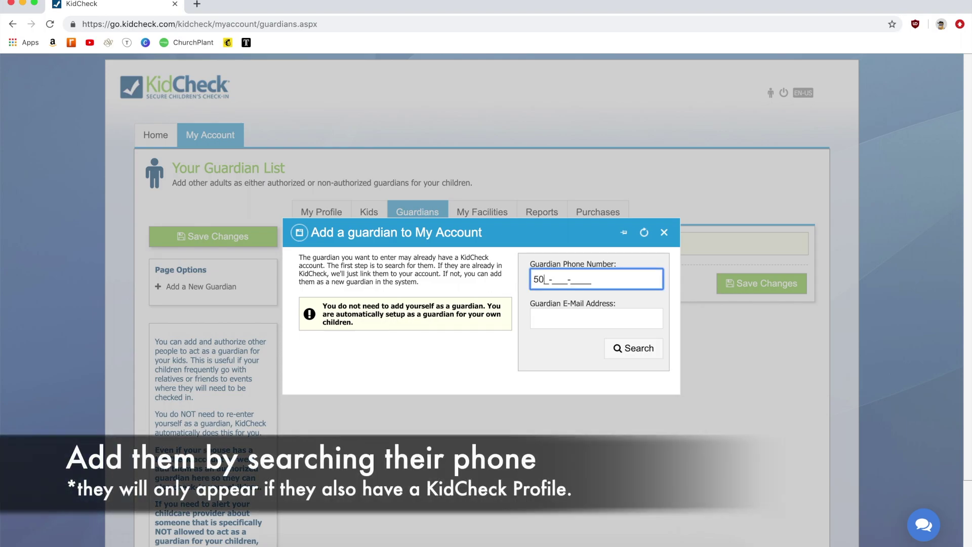
left_click(623, 348)
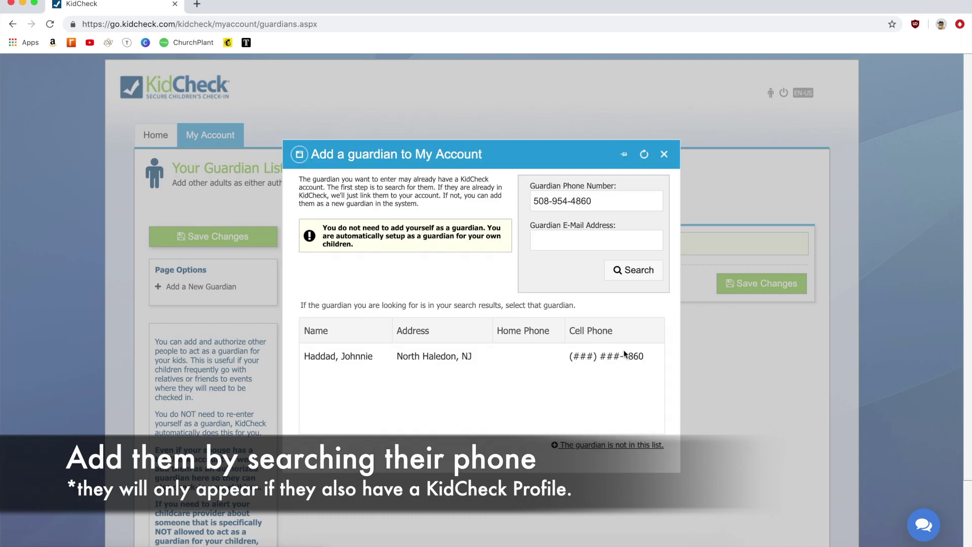
left_click(359, 357)
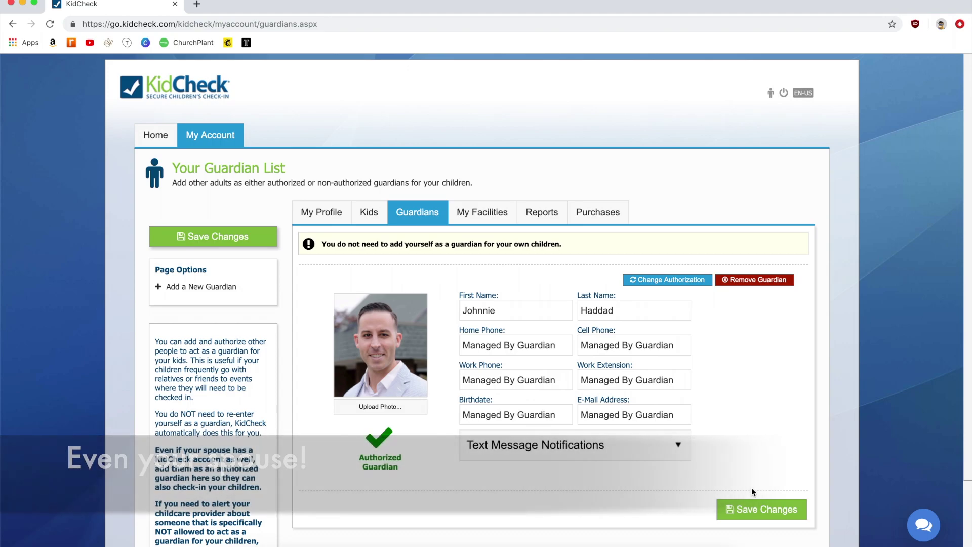
left_click(755, 510)
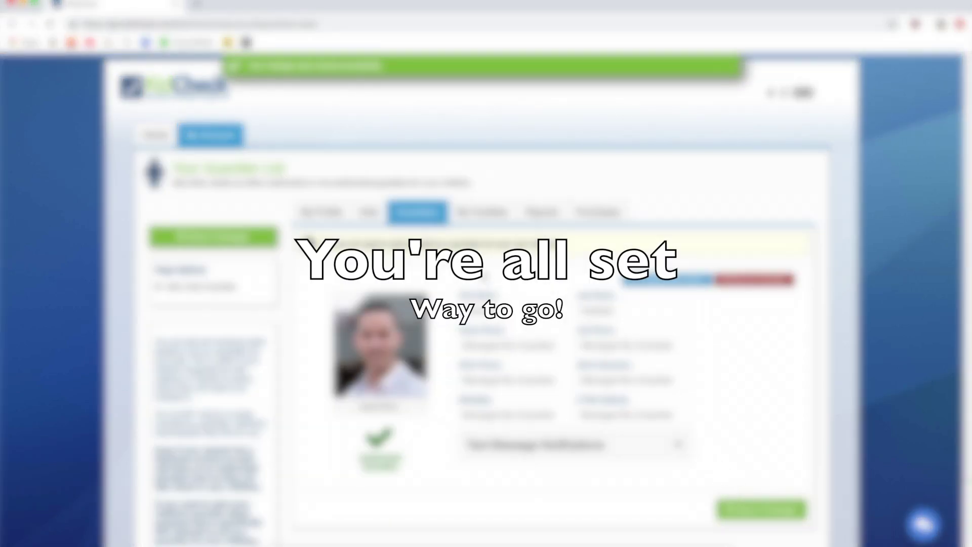
Step: Scroll the Guardians page and go back to the My Profile page
scroll(486, 304, "down", 2)
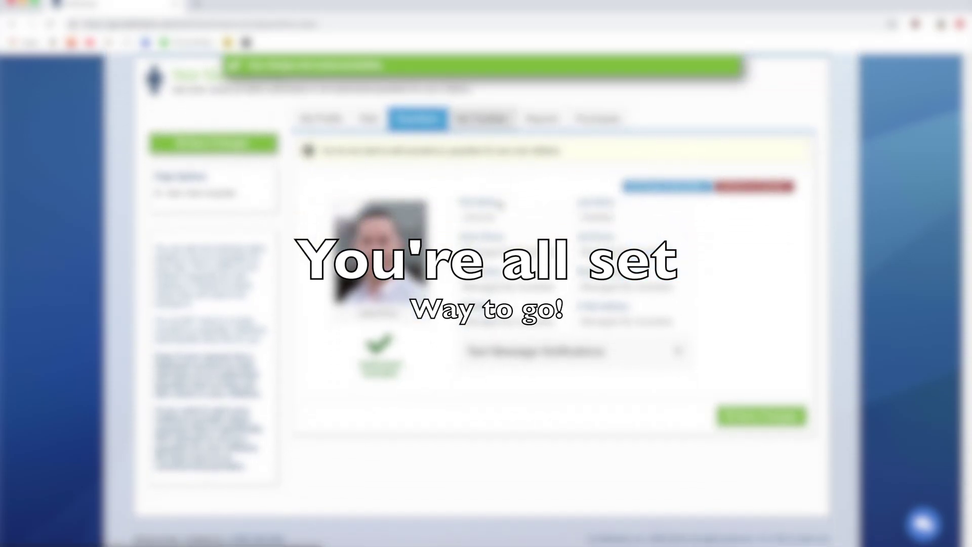
scroll(402, 213, "up", 2)
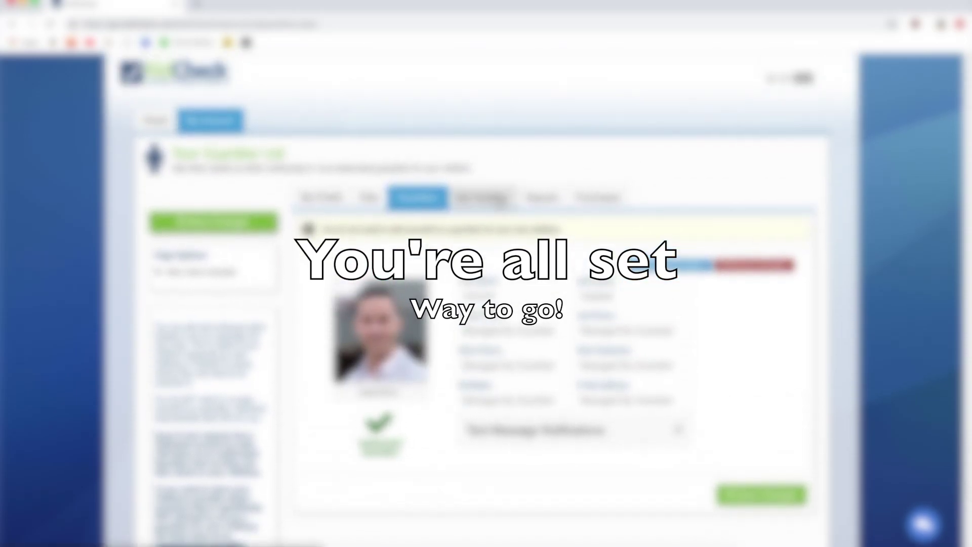
left_click(324, 203)
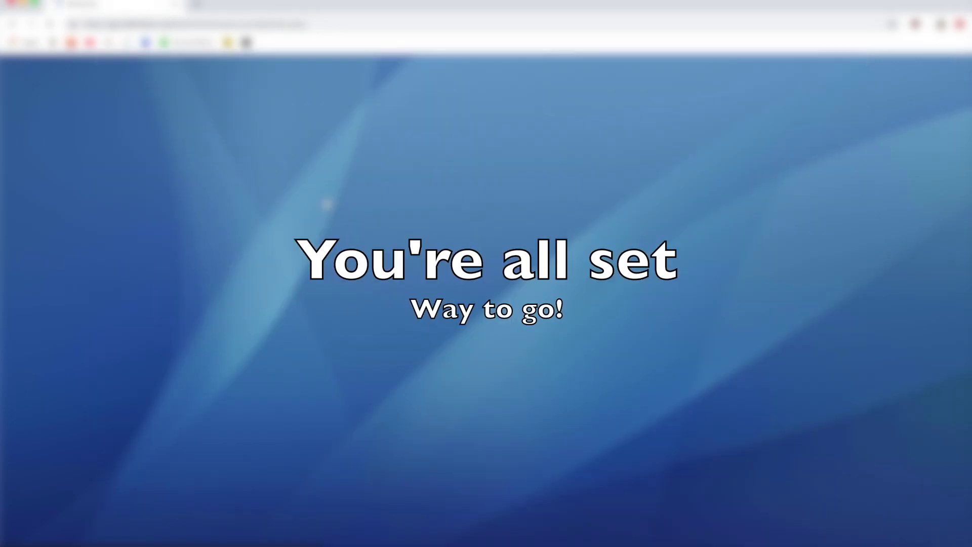